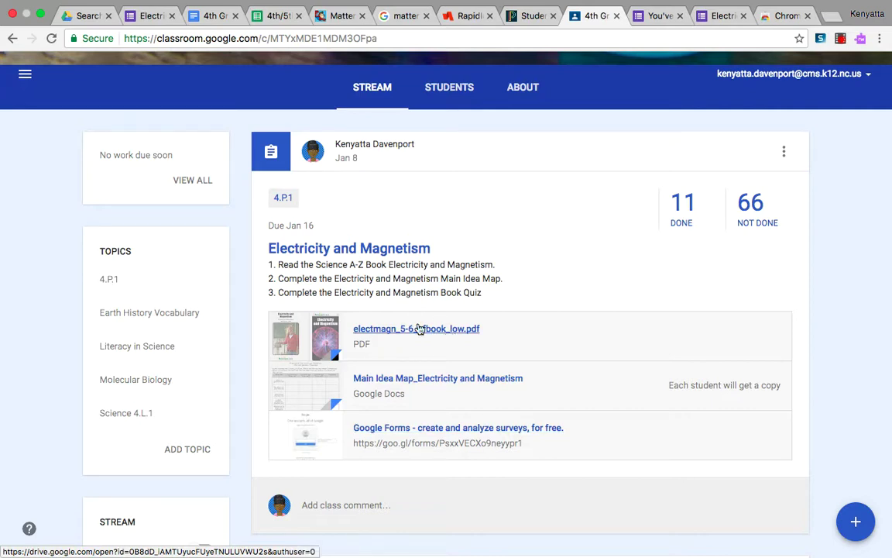
Open electmagn_5-6_nfbook_low.pdf from the Electricity and Magnetism assignment and skim the book's opening pages through page 7 of 13.
click(384, 327)
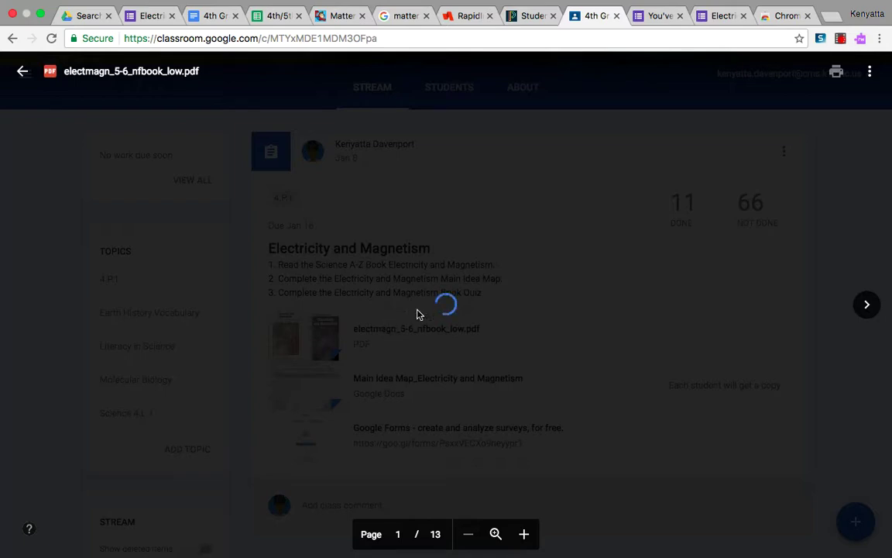
scroll(477, 345, down, 5)
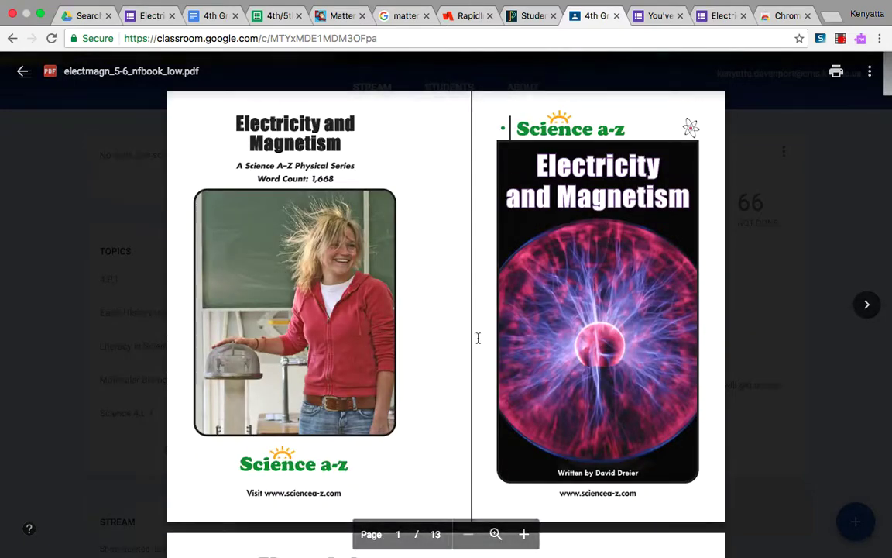
scroll(477, 338, down, 10)
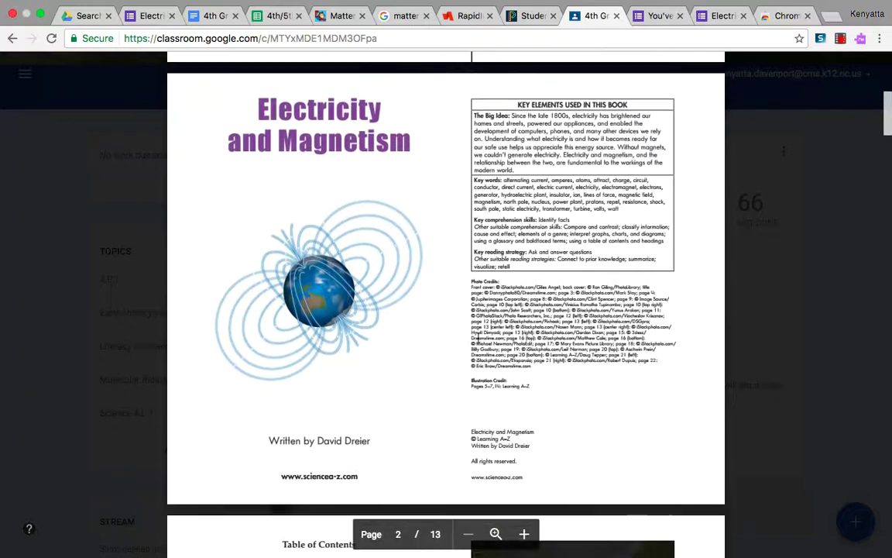
scroll(478, 338, down, 4)
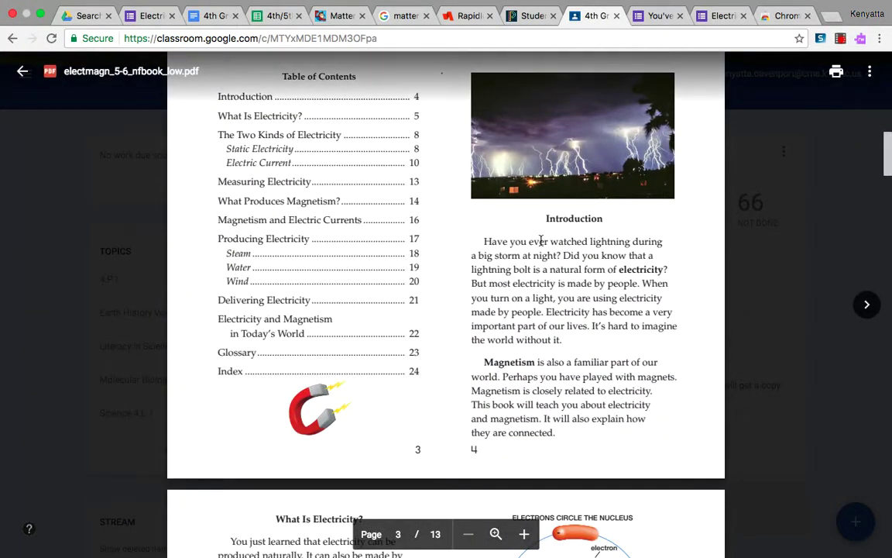
scroll(475, 361, down, 1)
scroll(527, 402, down, 10)
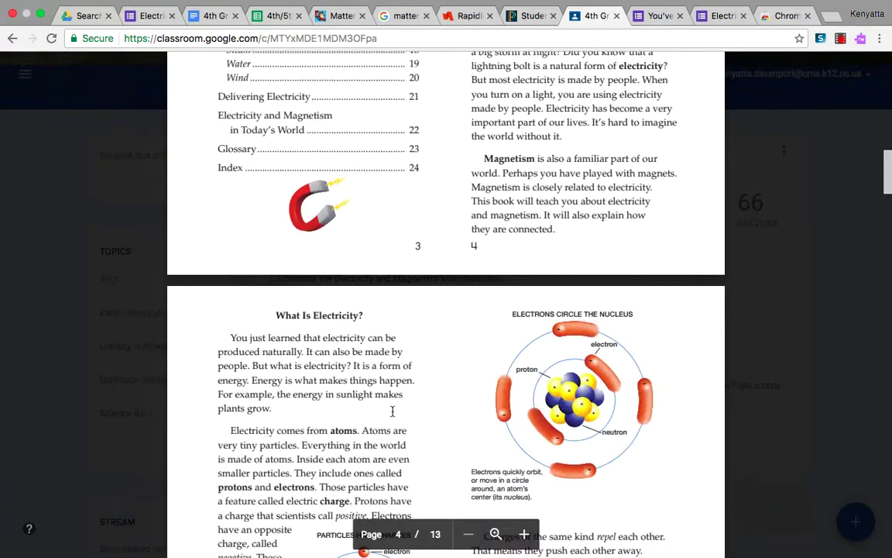
scroll(392, 411, down, 20)
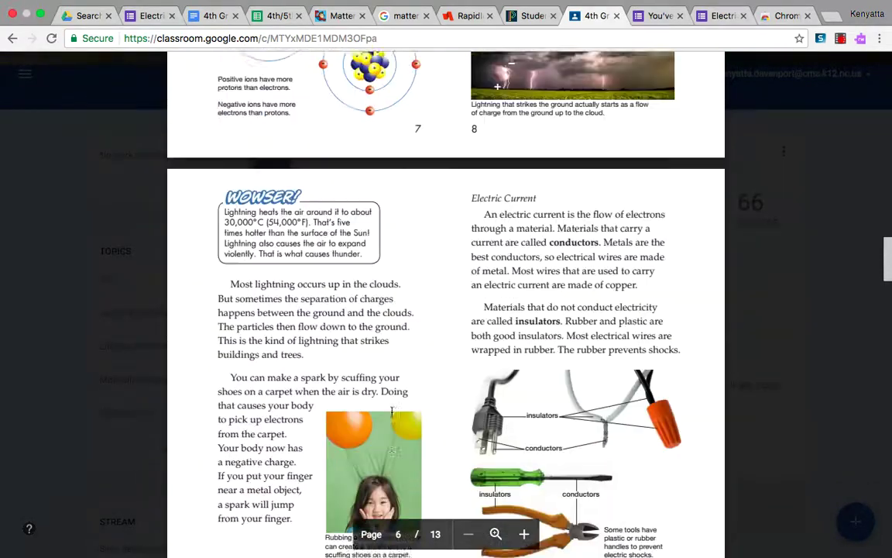
scroll(392, 411, up, 20)
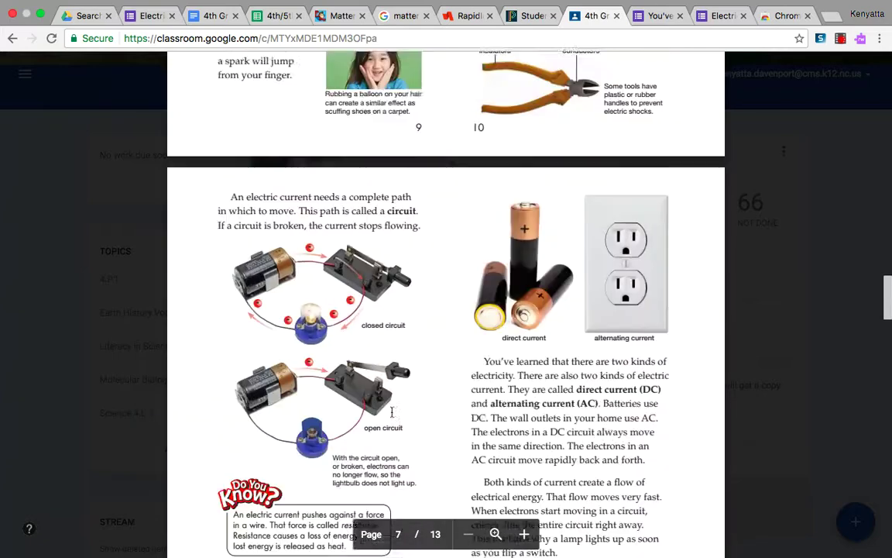
scroll(391, 412, up, 20)
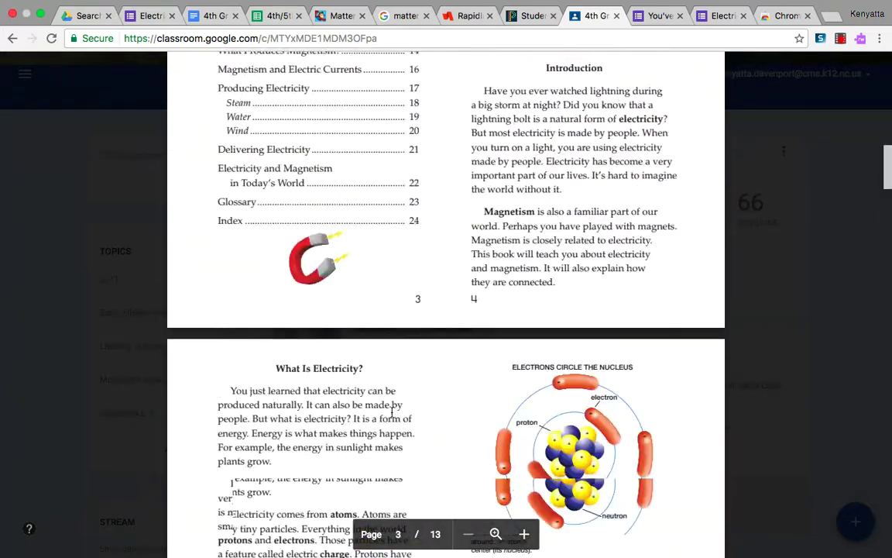
scroll(392, 411, up, 5)
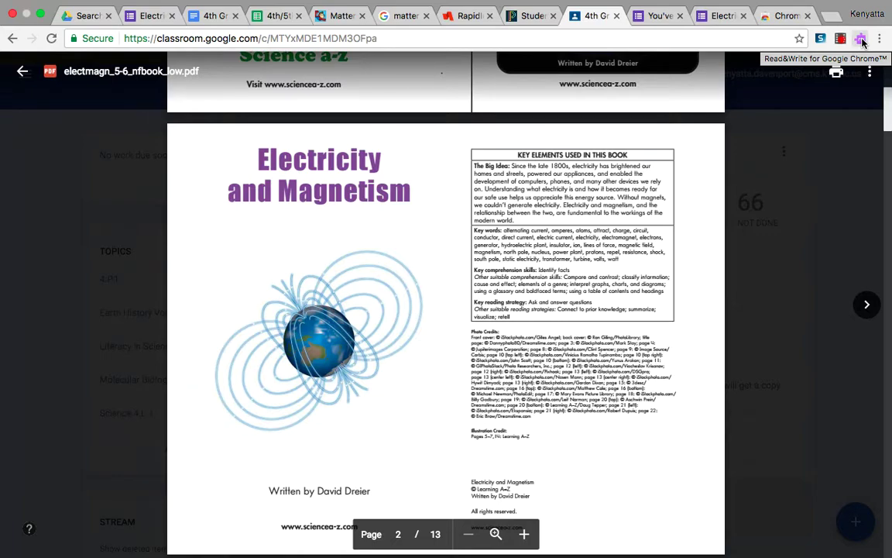
Look over the book's table of contents, Introduction and What Is Electricity? pages, and close the PDF preview.
scroll(618, 265, down, 14)
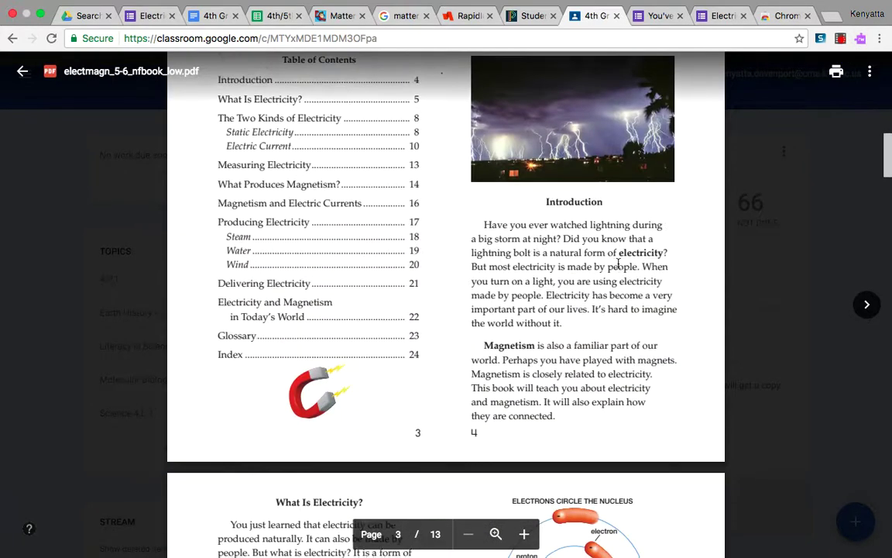
scroll(618, 264, down, 1)
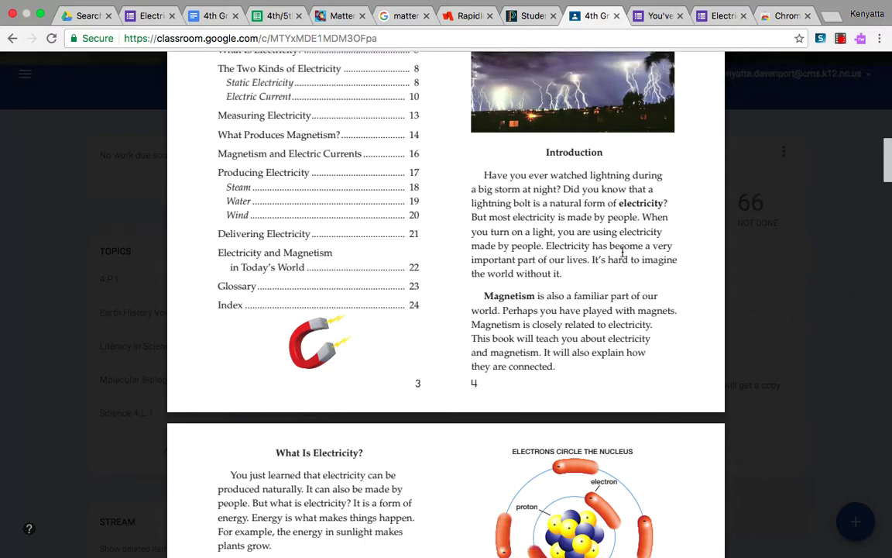
scroll(622, 251, down, 3)
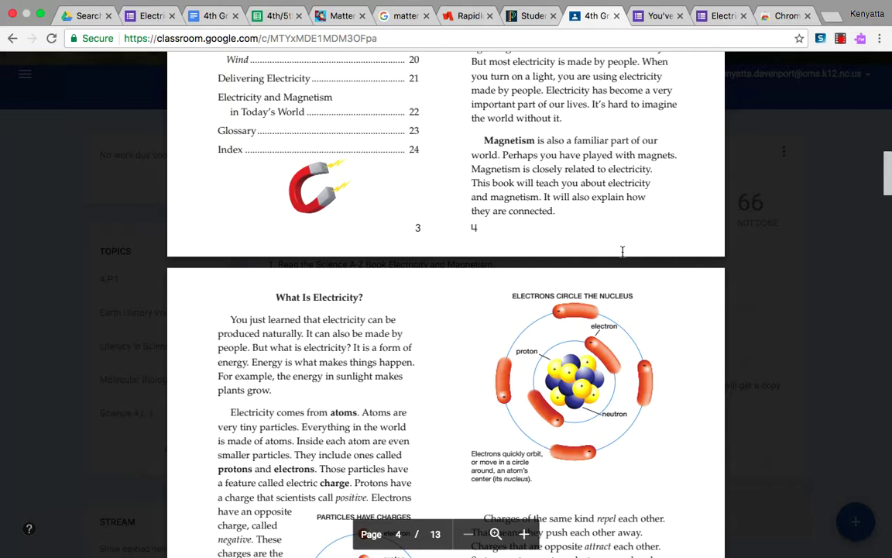
scroll(622, 252, up, 10)
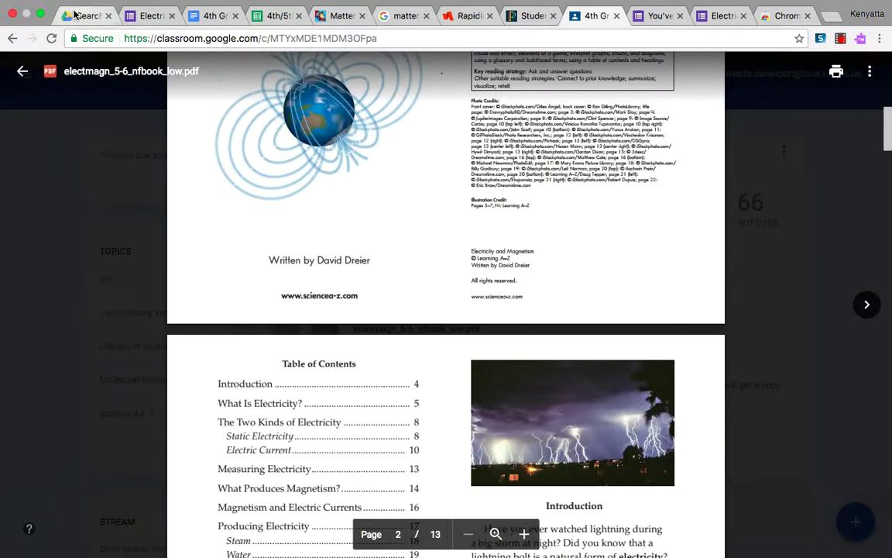
click(22, 71)
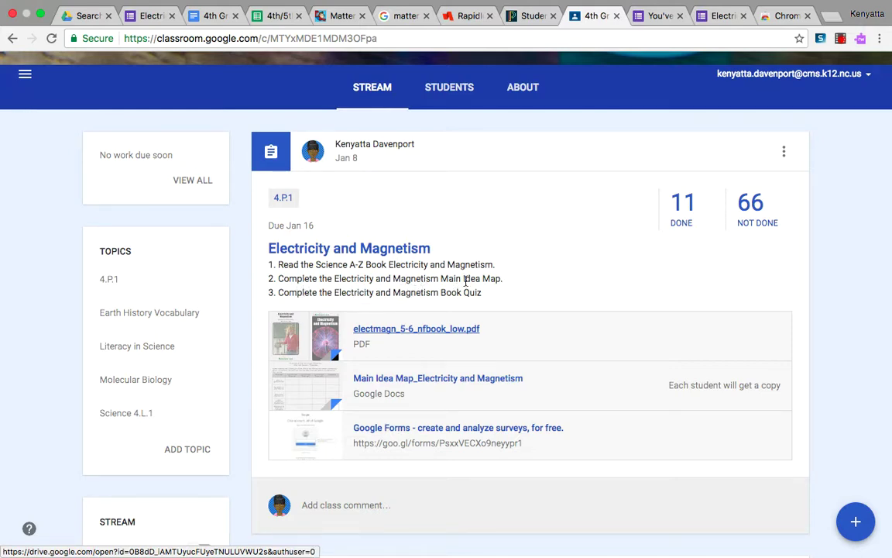
Open the Main Idea Map_Electricity and Magnetism document attached to the assignment and view its instructions.
click(483, 381)
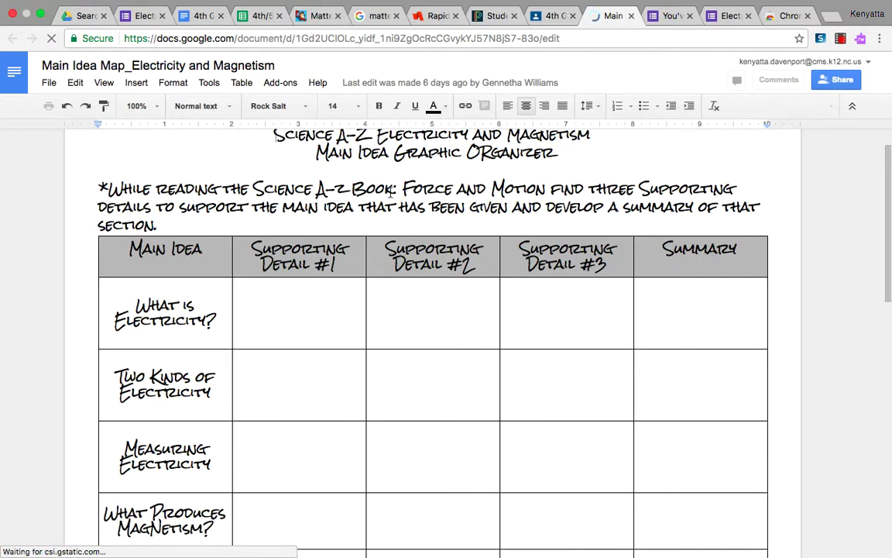
right_click(545, 189)
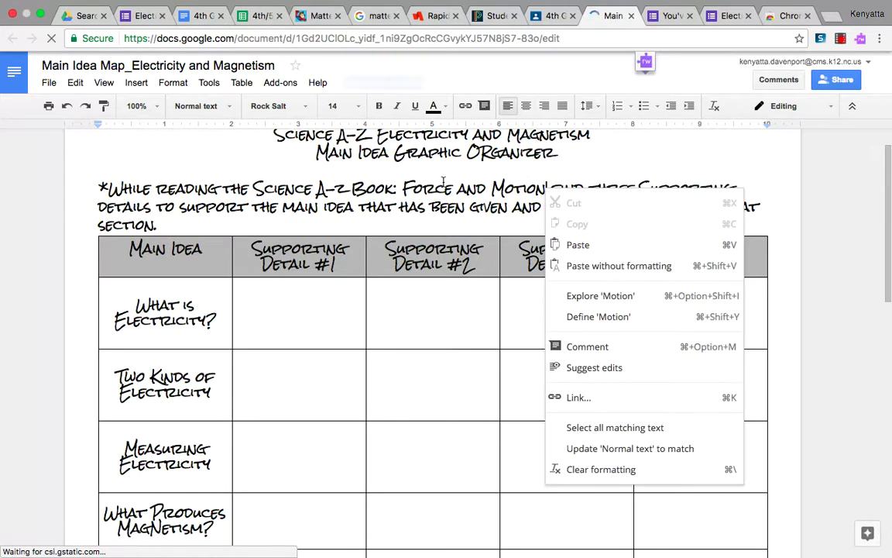
right_click(548, 190)
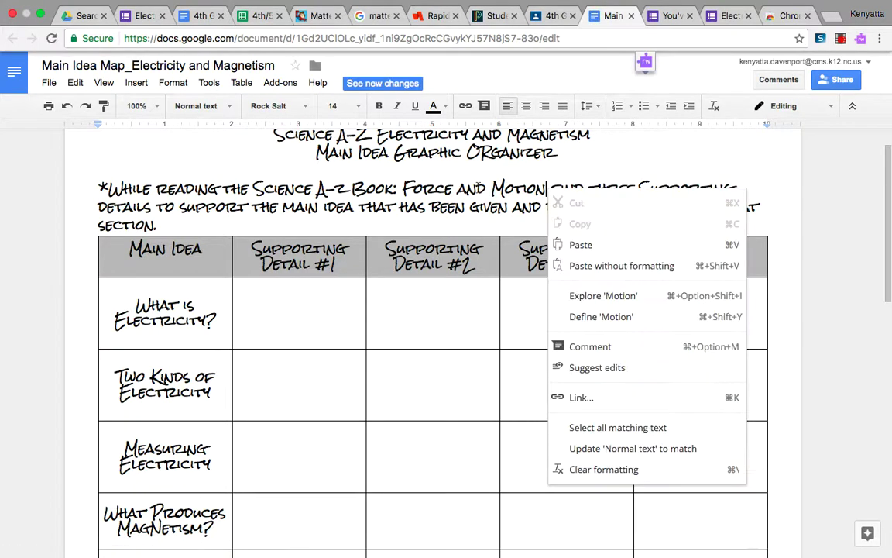
click(460, 166)
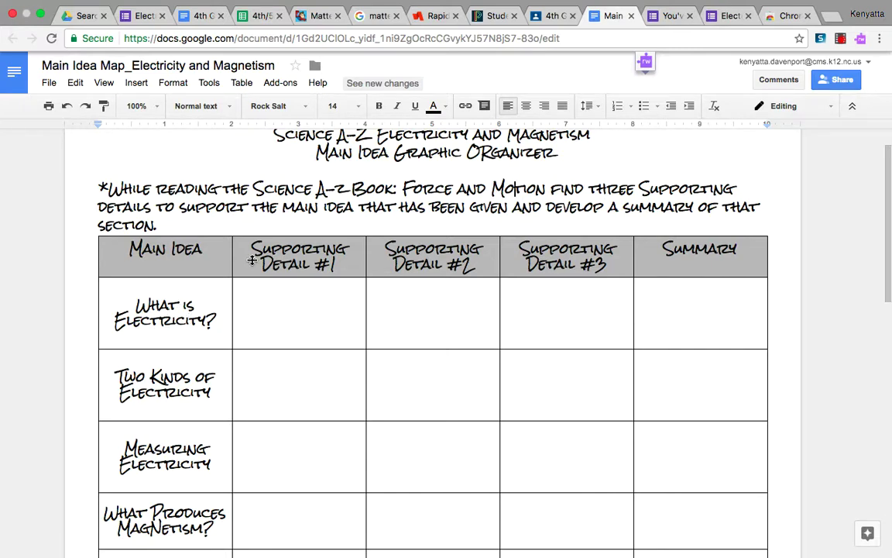
Reopen the assignment's PDF book at its table of contents and compare the section titles with the Main Idea Map.
click(552, 15)
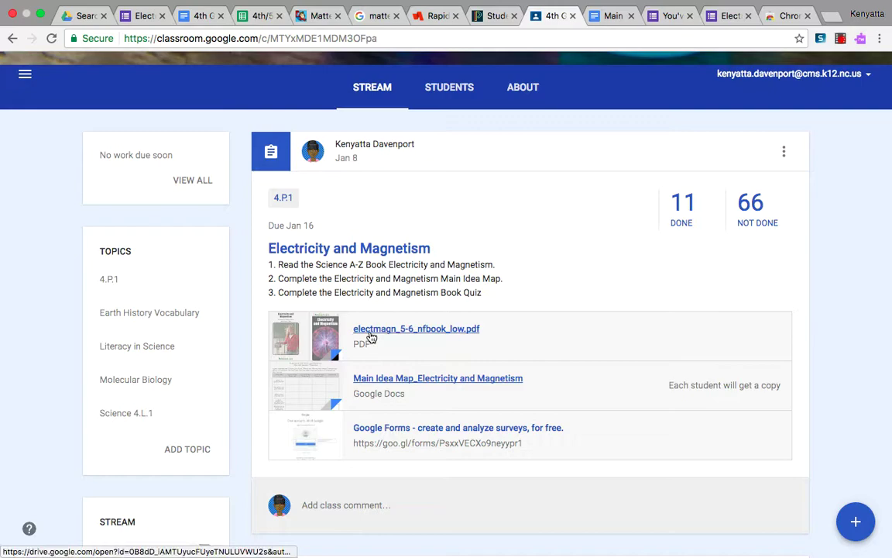
click(371, 337)
scroll(472, 320, down, 6)
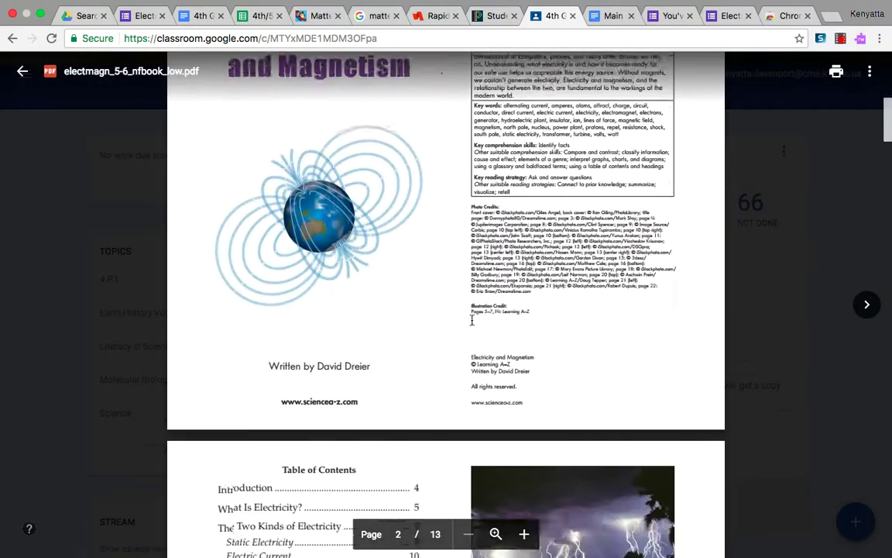
scroll(471, 319, down, 4)
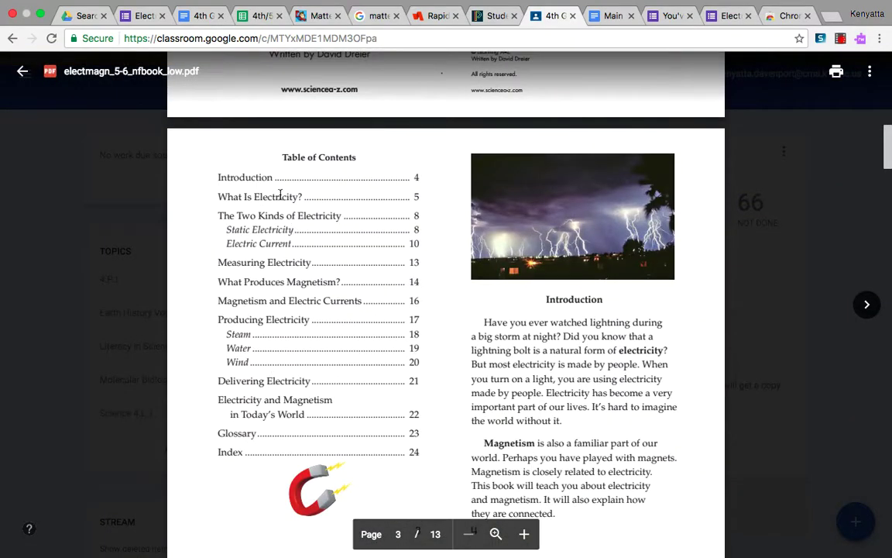
key(ctrl+Tab)
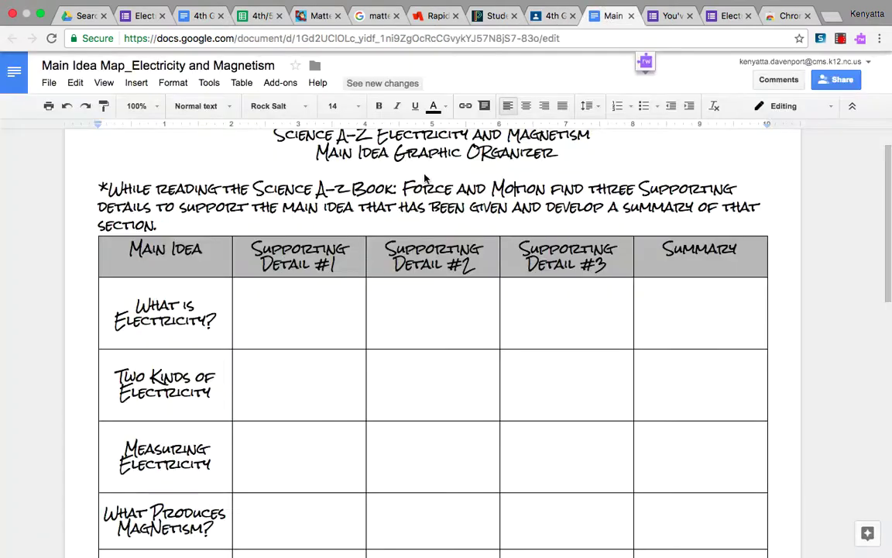
Examine the book's What Is Electricity? section up to the start of The Two Kinds of Electricity.
click(558, 14)
scroll(523, 256, down, 2)
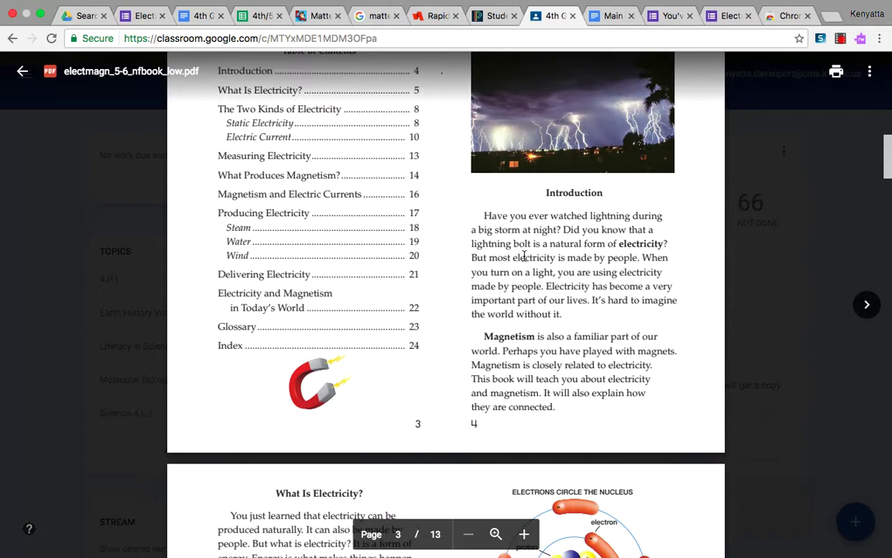
scroll(523, 255, down, 6)
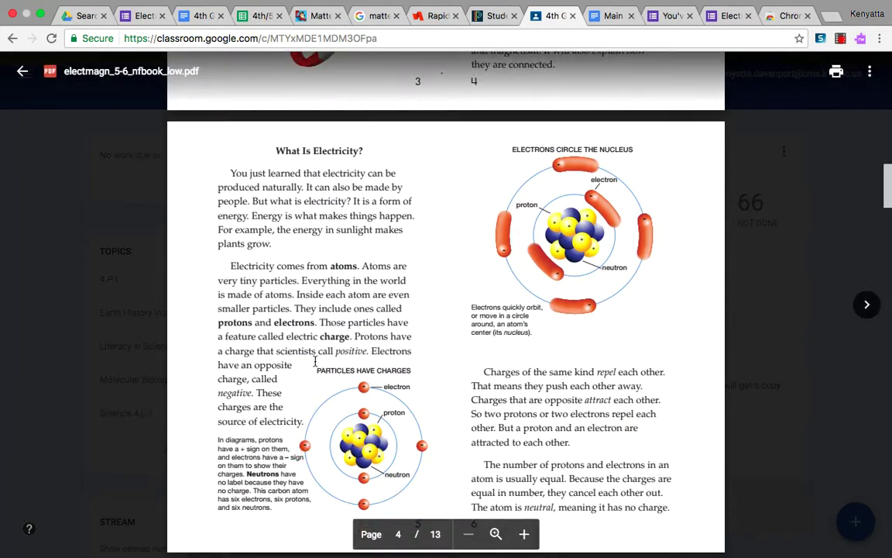
scroll(315, 361, down, 3)
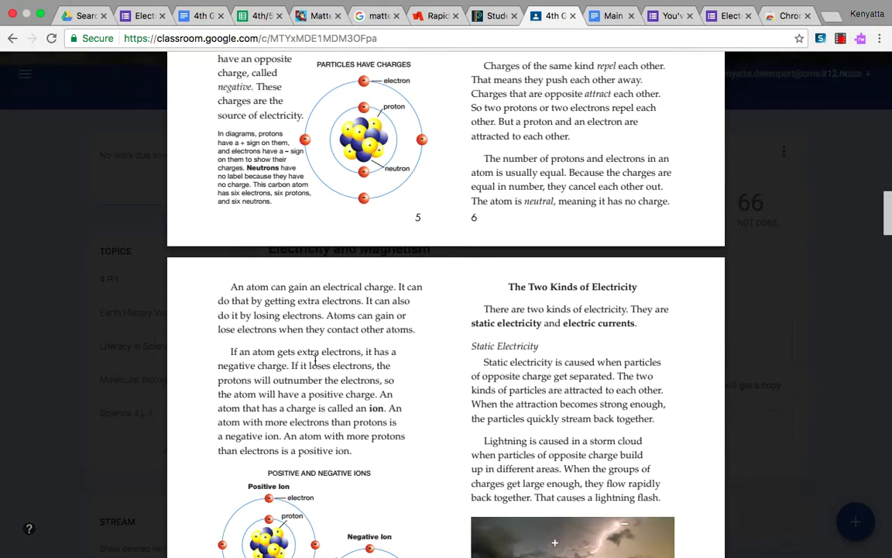
scroll(353, 310, up, 1)
scroll(353, 310, up, 3)
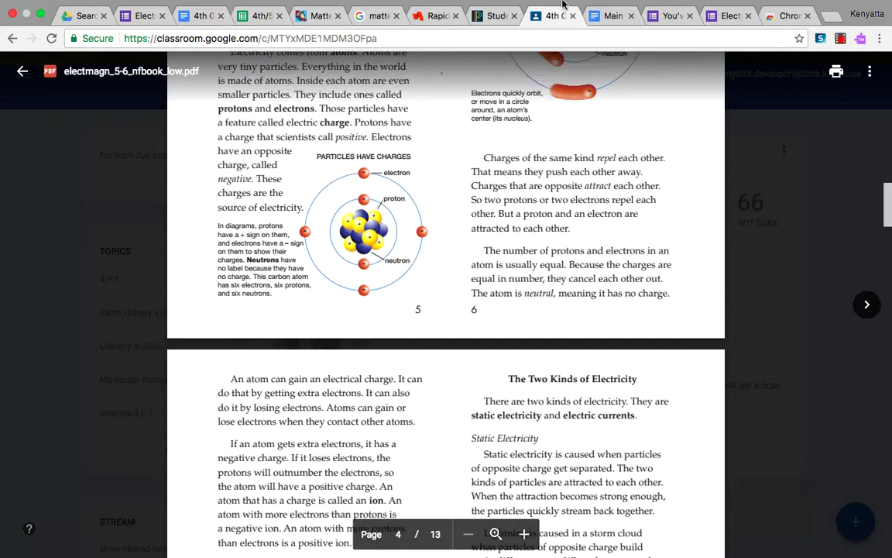
Review the main idea rows and Summary column of the Main Idea Map and return to the PDF book.
click(602, 16)
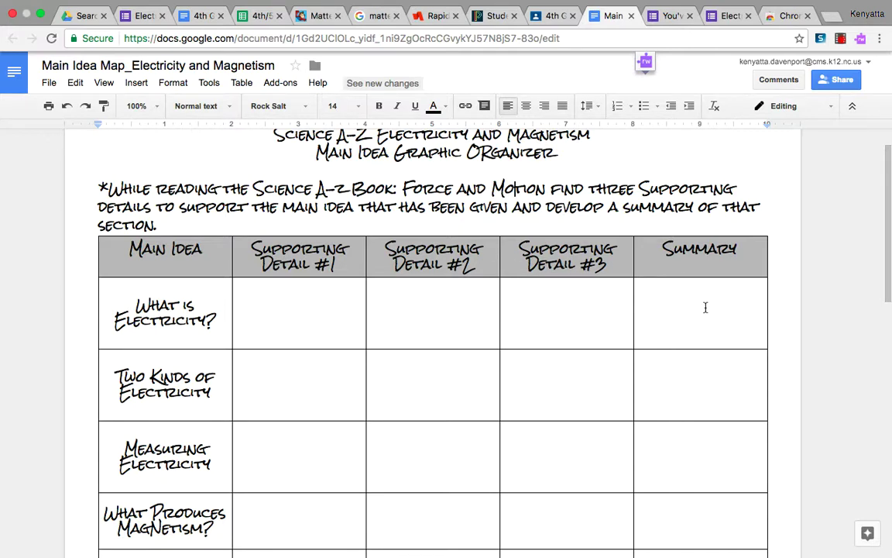
scroll(705, 308, down, 3)
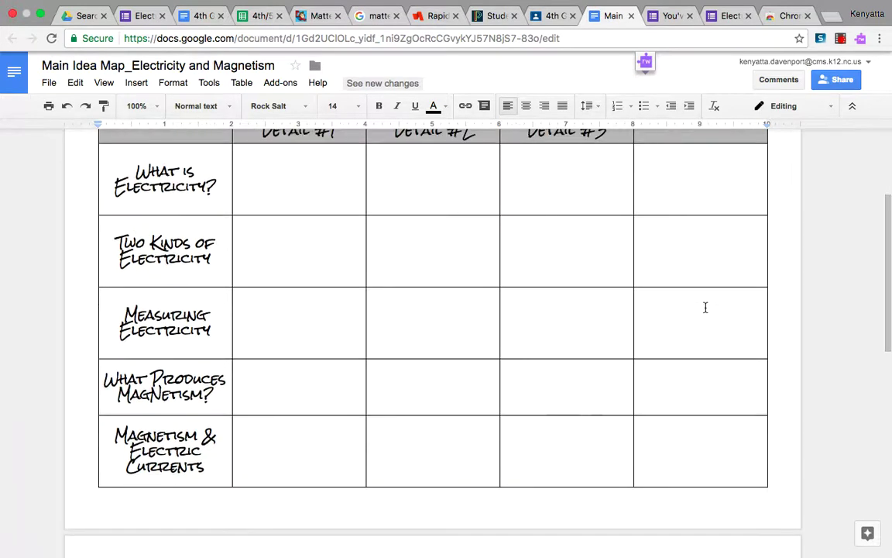
click(554, 15)
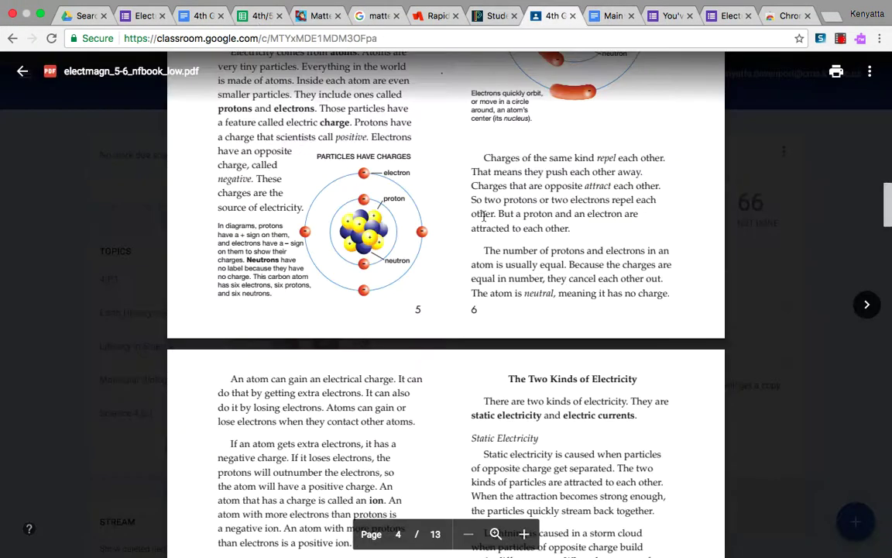
Close the PDF book and review the Electricity and Magnetism assignment's instructions and attachments in the class stream.
click(20, 70)
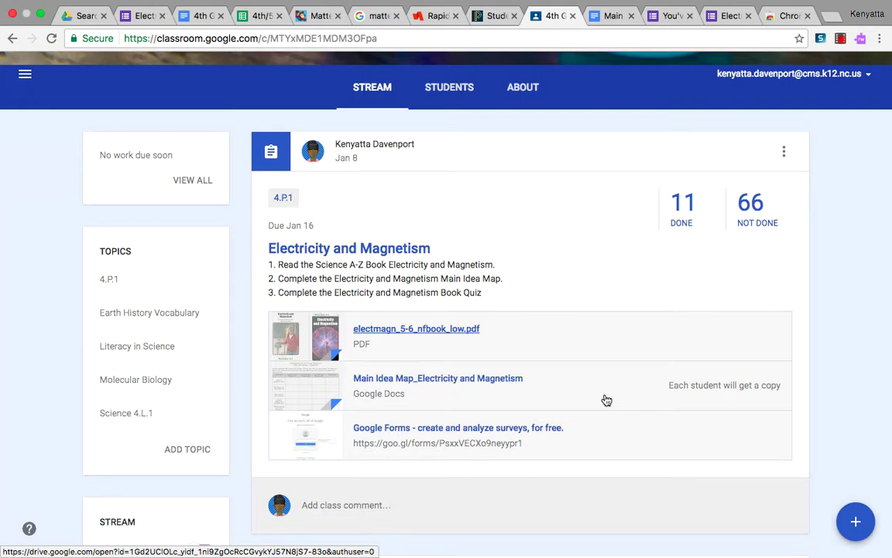
scroll(606, 399, down, 5)
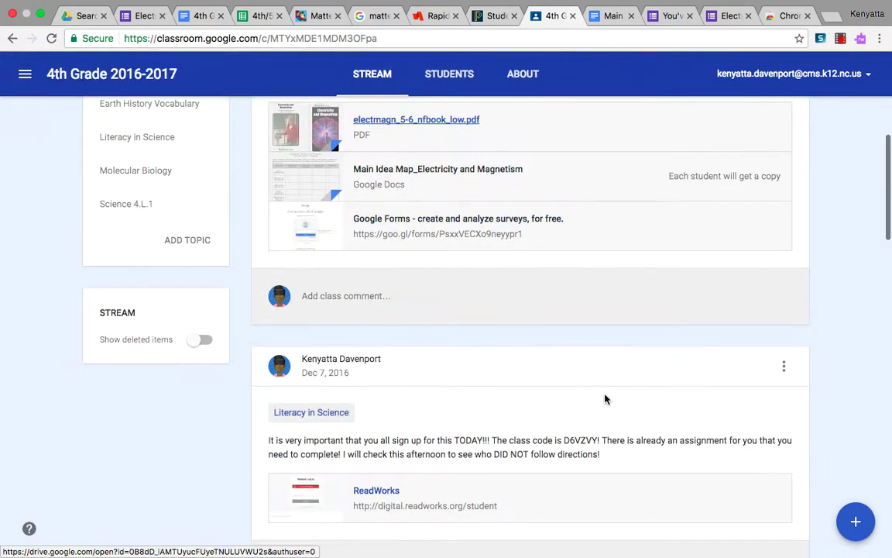
scroll(606, 400, up, 2)
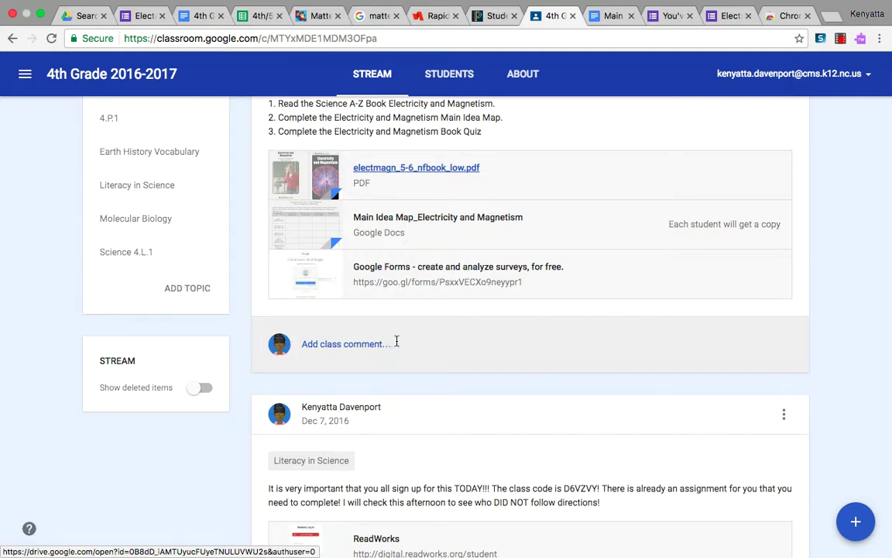
scroll(397, 341, up, 3)
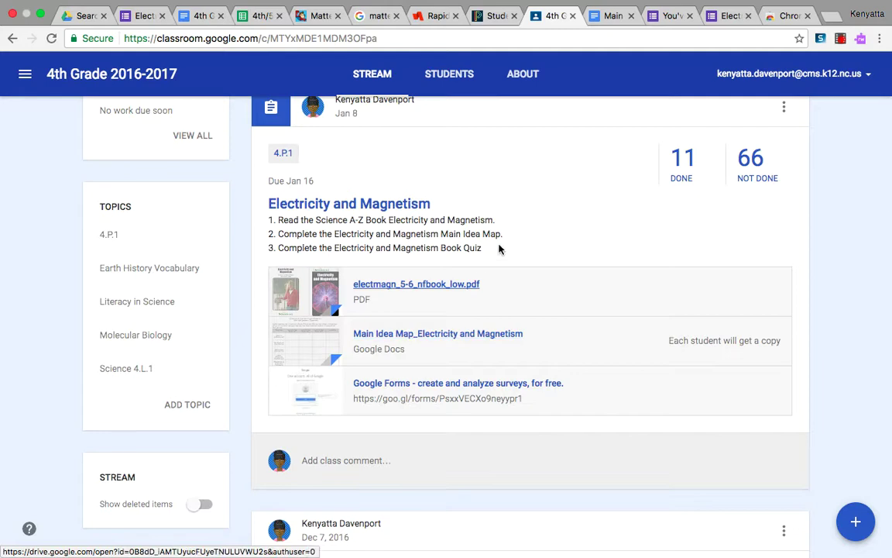
scroll(498, 248, up, 3)
scroll(499, 249, down, 2)
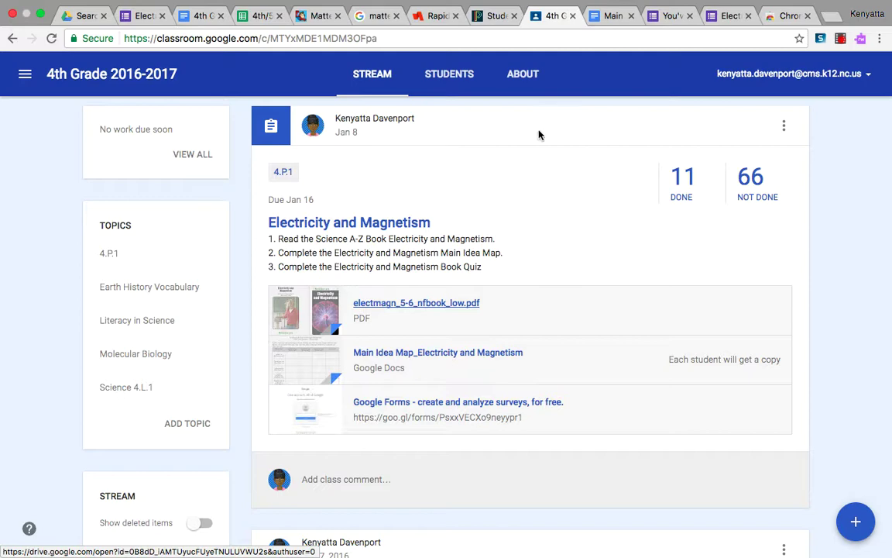
Look over the open matter worksheets page and matter search results, and return to the Electricity and Magnetism assignment in the class stream.
click(318, 15)
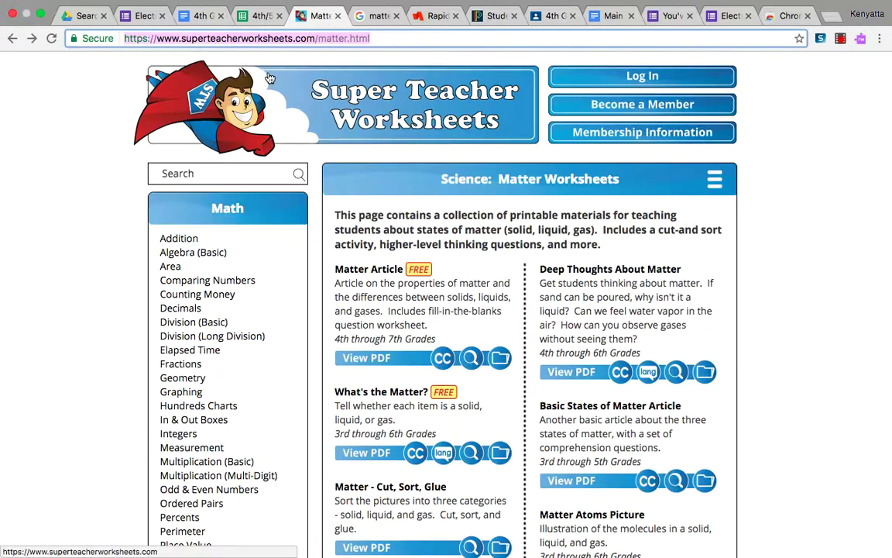
scroll(346, 83, up, 2)
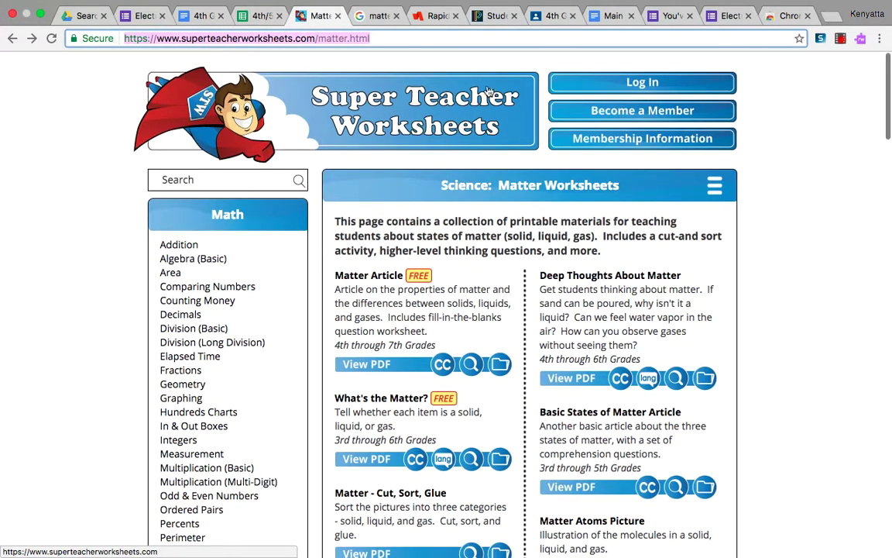
click(377, 16)
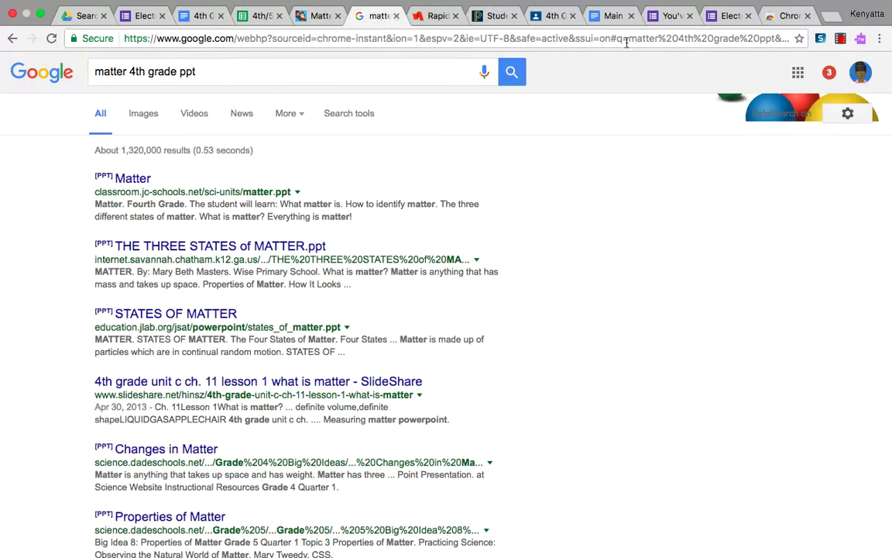
click(555, 16)
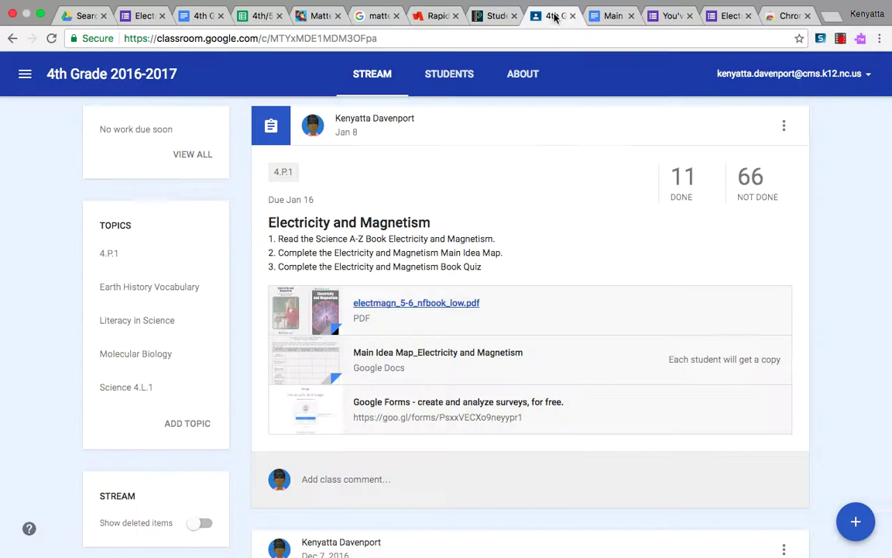
scroll(560, 207, up, 2)
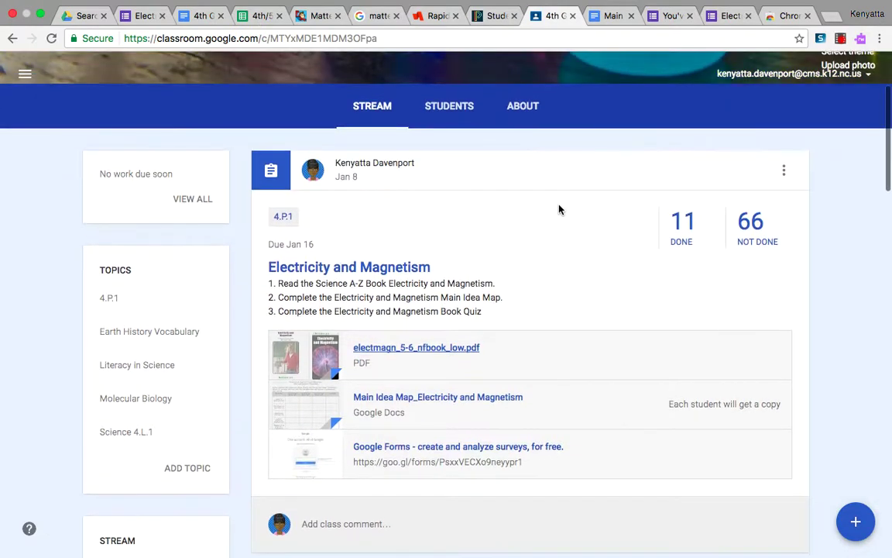
scroll(559, 208, down, 3)
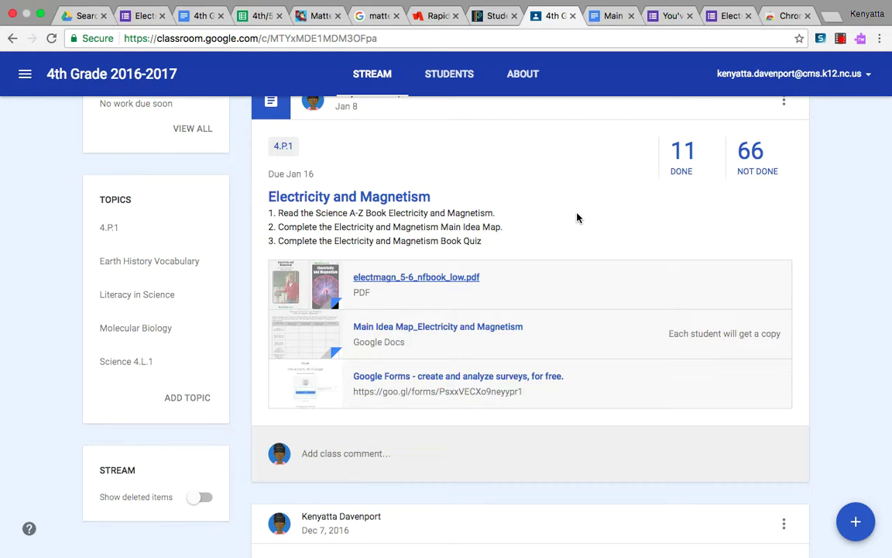
scroll(577, 217, down, 1)
scroll(577, 217, up, 3)
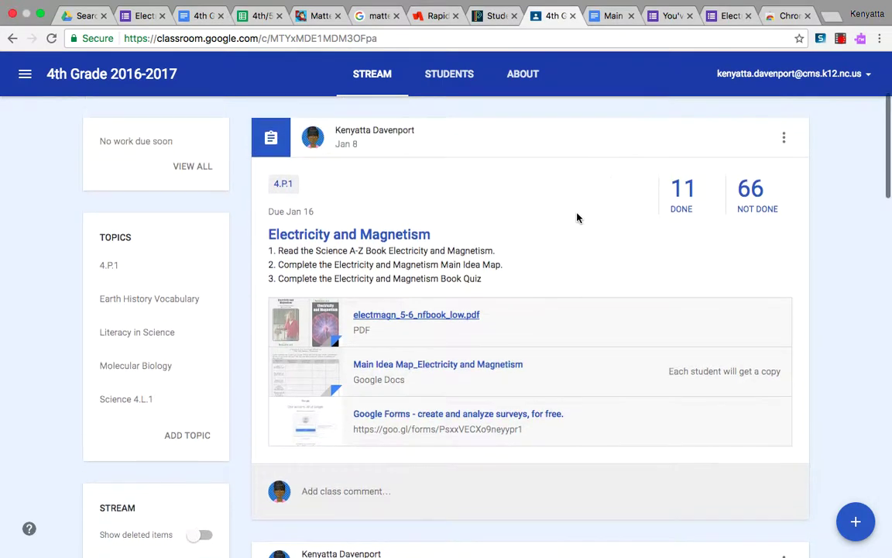
scroll(577, 217, up, 1)
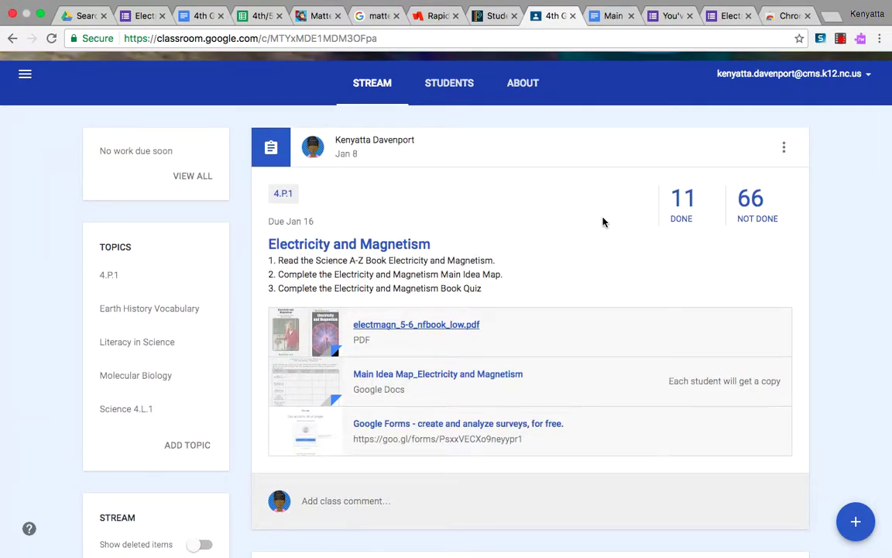
Edit the Electricity and Magnetism assignment's title to read "Electricity and Magnetism Split Class Assignment for Thursday Jan.19, 2017!".
click(784, 148)
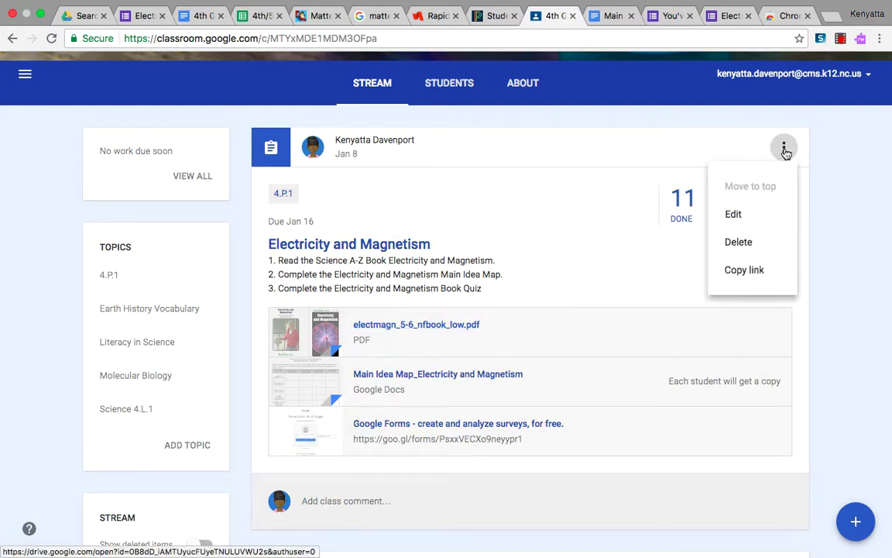
click(742, 215)
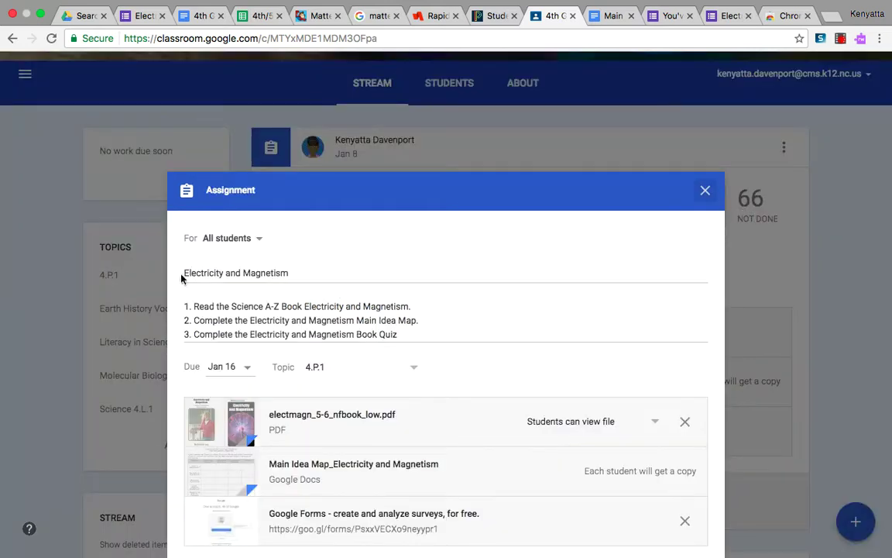
click(305, 268)
text(Split C)
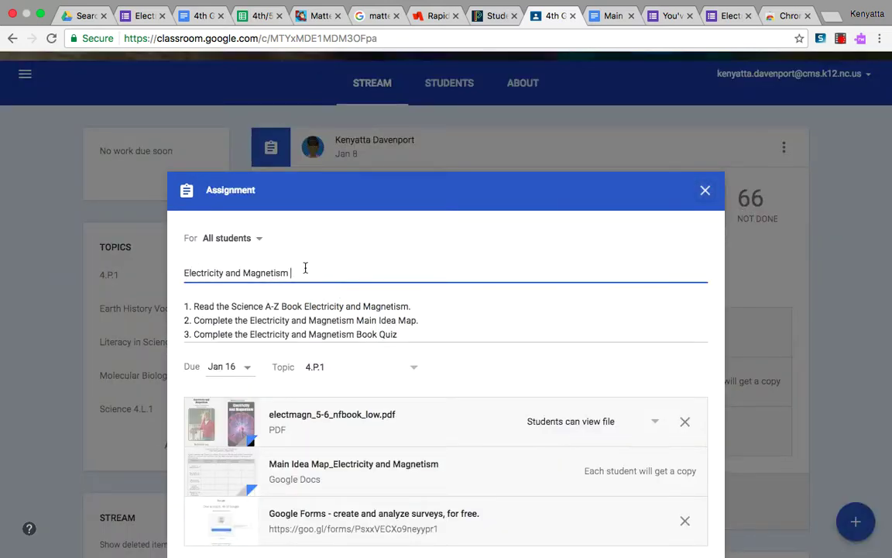
text(lass Assignmement)
key(BackSpace)
key(BackSpace)
key(BackSpace)
key(BackSpace)
key(BackSpace)
key(BackSpace)
text(ment for)
key(BackSpace)
key(BackSpace)
key(BackSpace)
key(BackSpace)
key(BackSpace)
key(BackSpace)
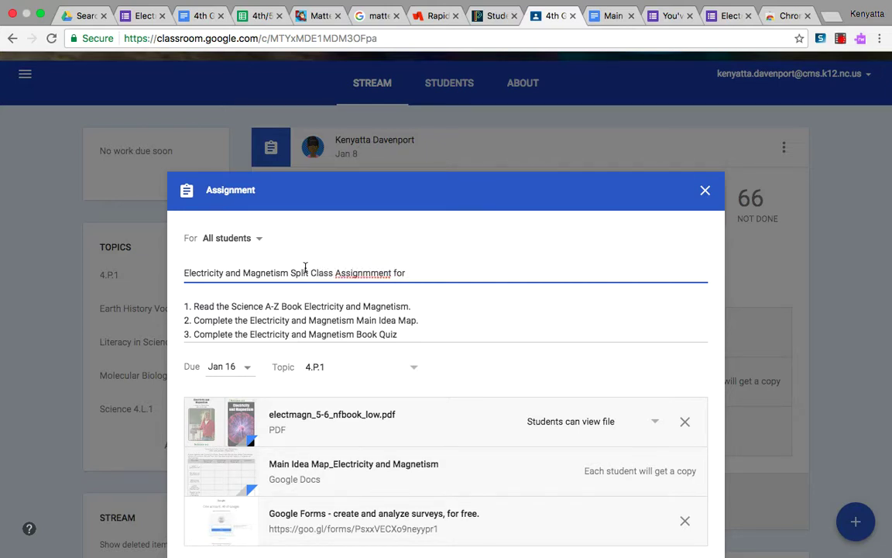
key(BackSpace)
key(BackSpace)
key(BackSpace)
text(ent for Thursday )
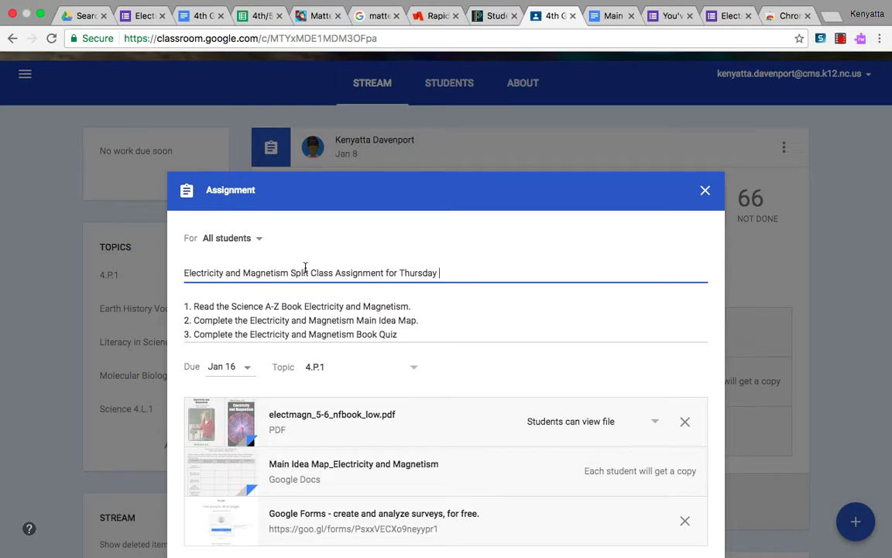
text(Jan.19, 2017!)
Set the assignment's due date to Jan 24, 2017 and save the edited assignment.
scroll(469, 333, down, 3)
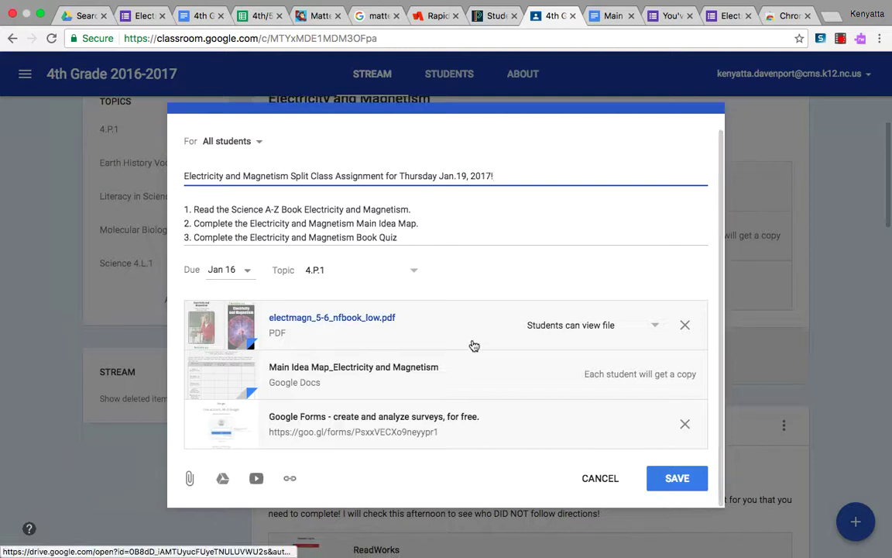
click(246, 271)
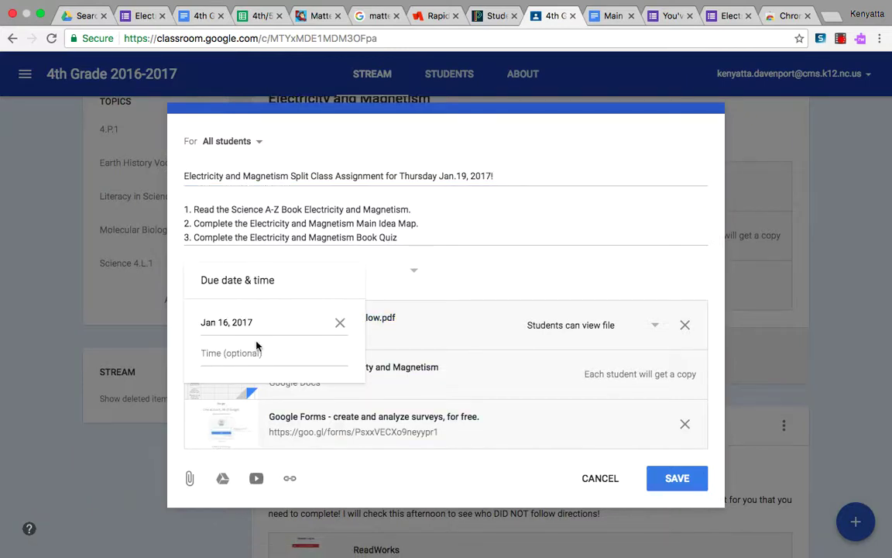
click(294, 327)
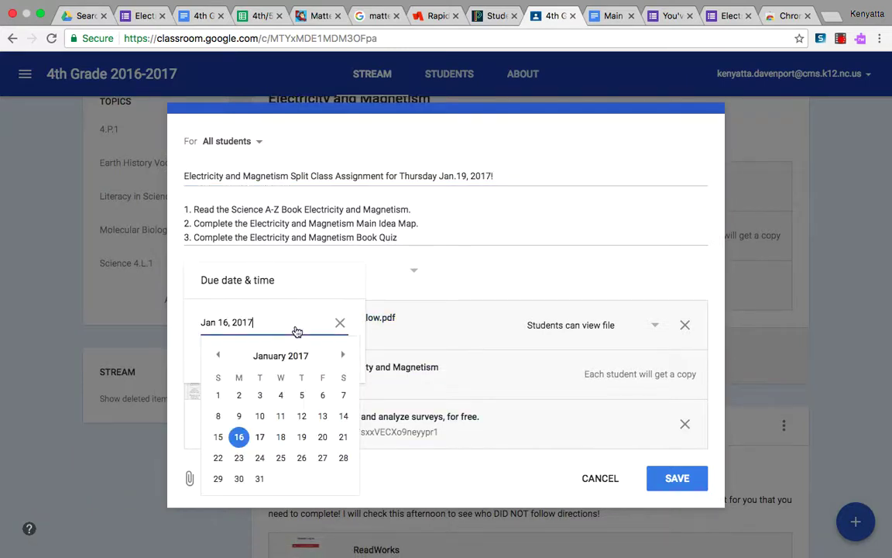
click(258, 459)
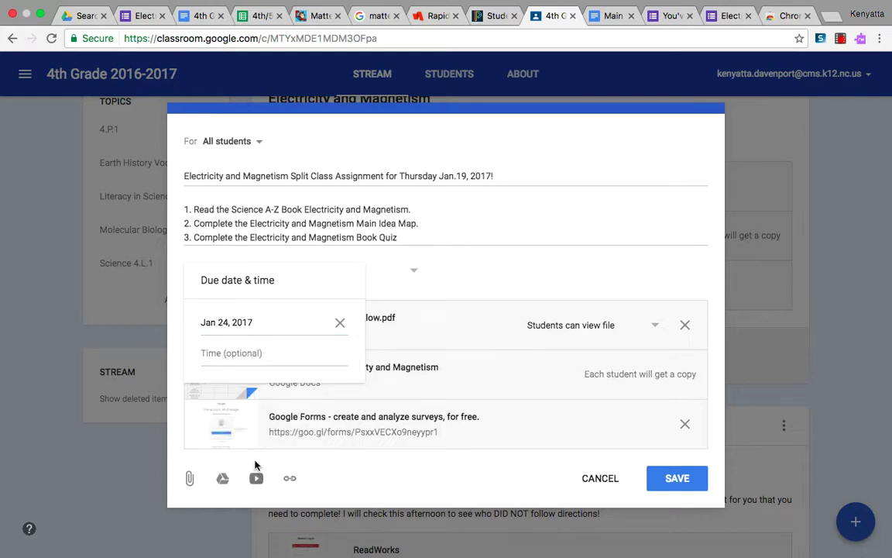
click(450, 276)
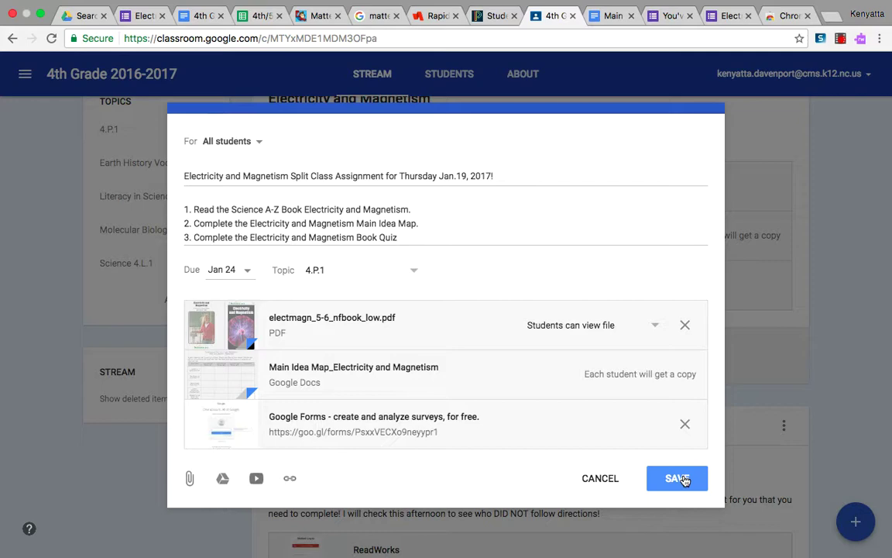
click(681, 480)
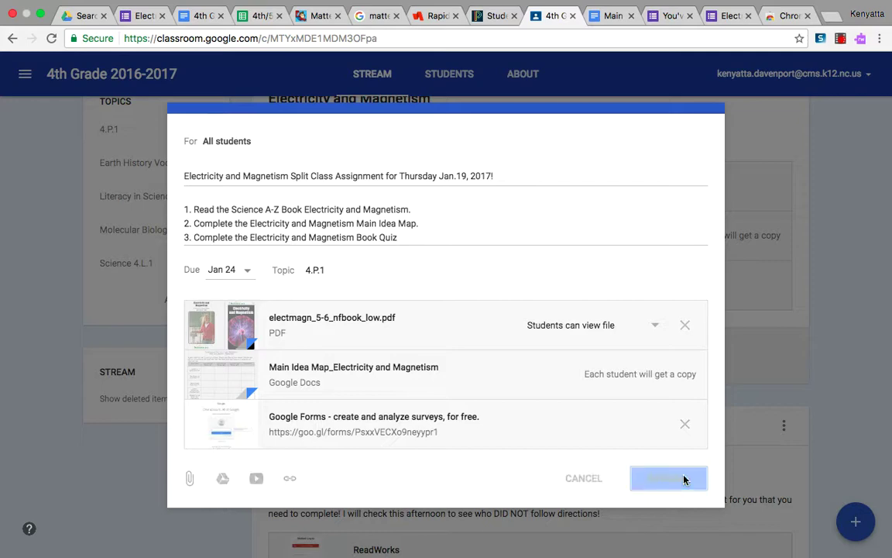
click(840, 43)
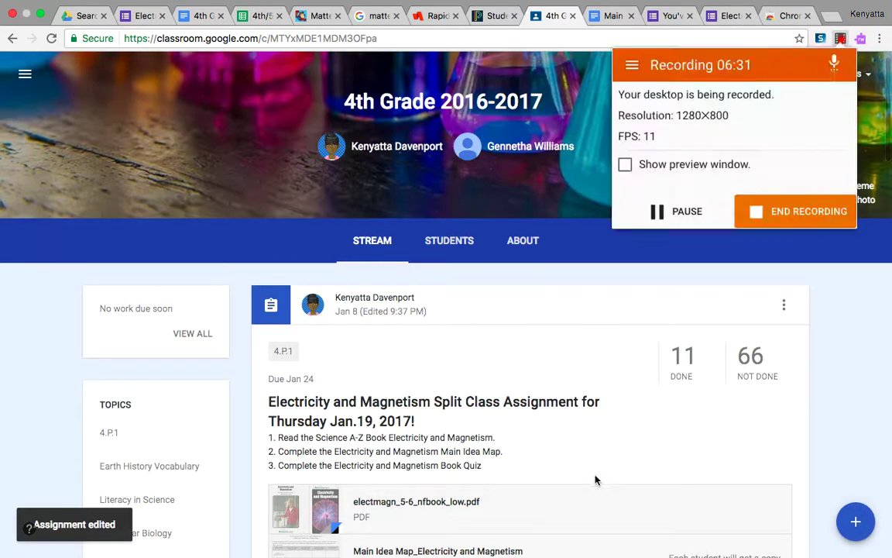